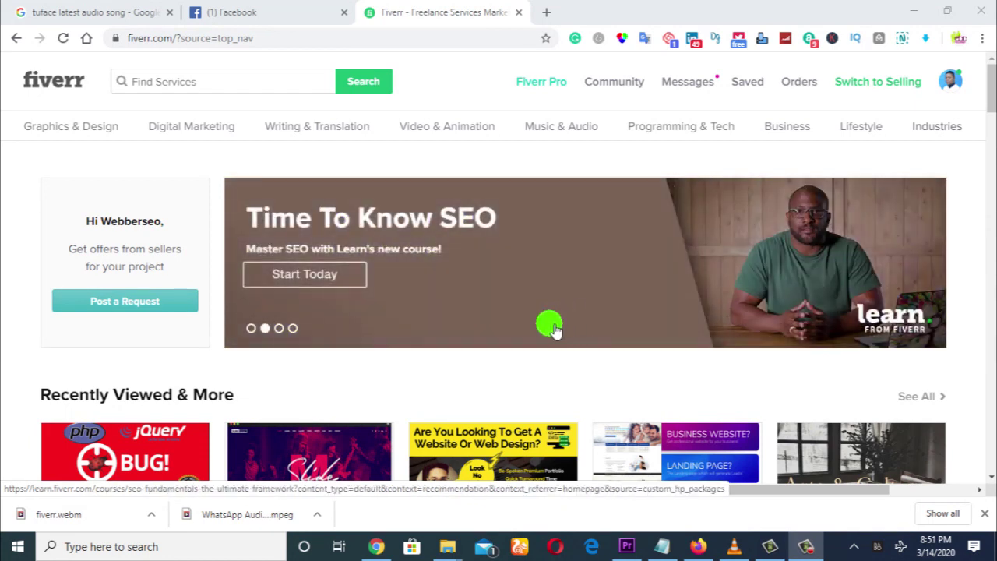
scroll(537, 331, "down", 5)
scroll(527, 338, "up", 5)
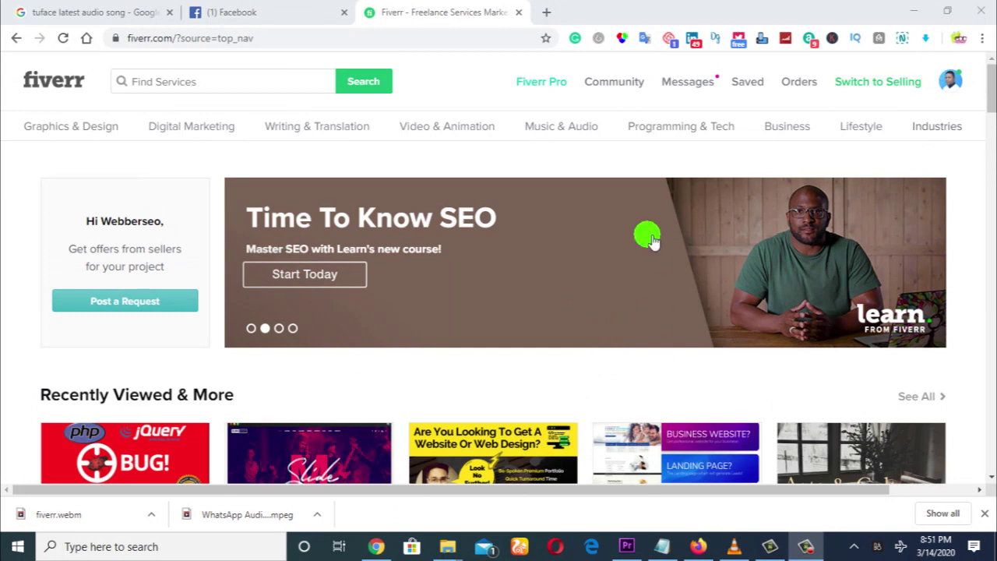
scroll(553, 483, "down", 4)
scroll(724, 414, "up", 4)
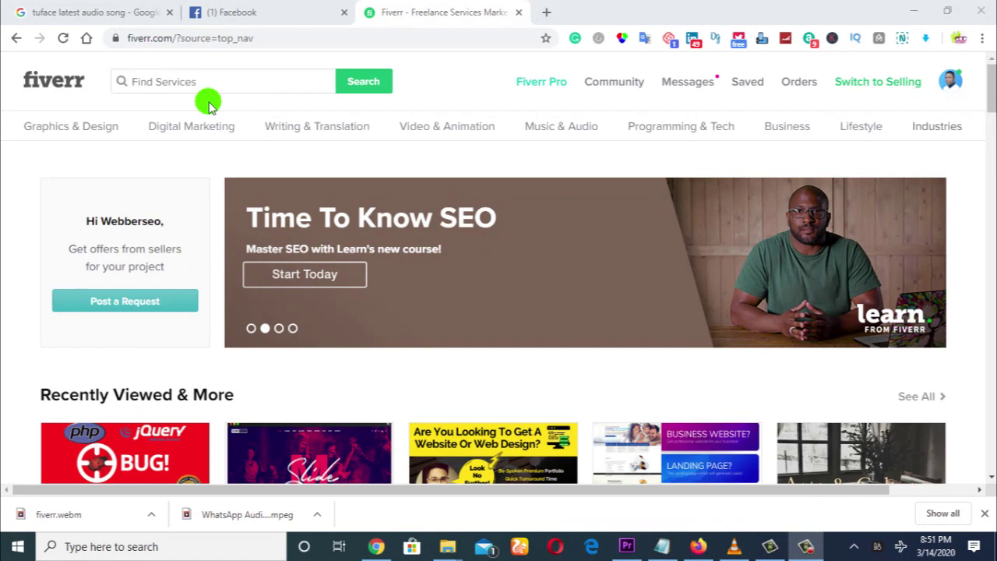
Search Fiverr services for "urdu article writer"
left_click(137, 82)
type("article writing english")
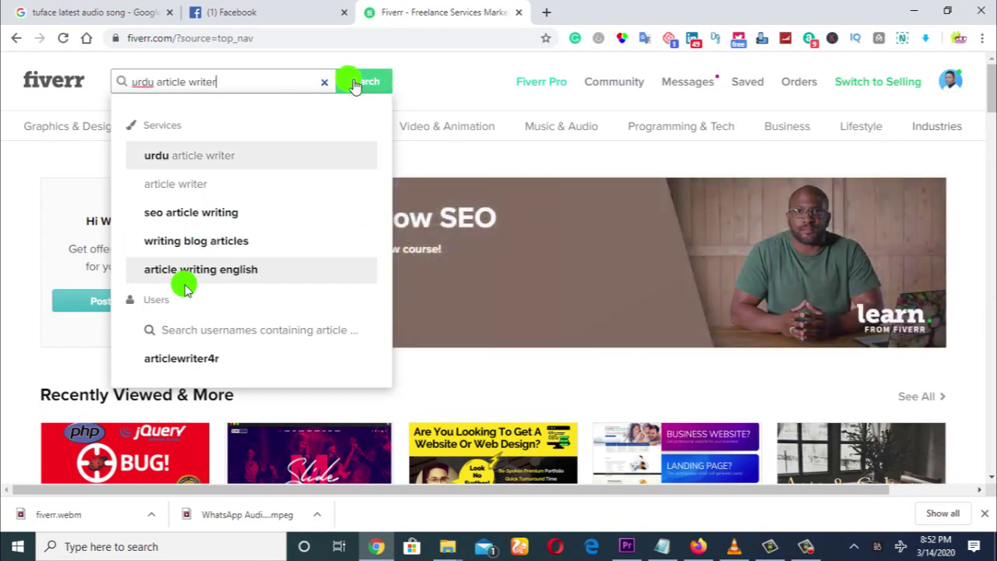
left_click(363, 82)
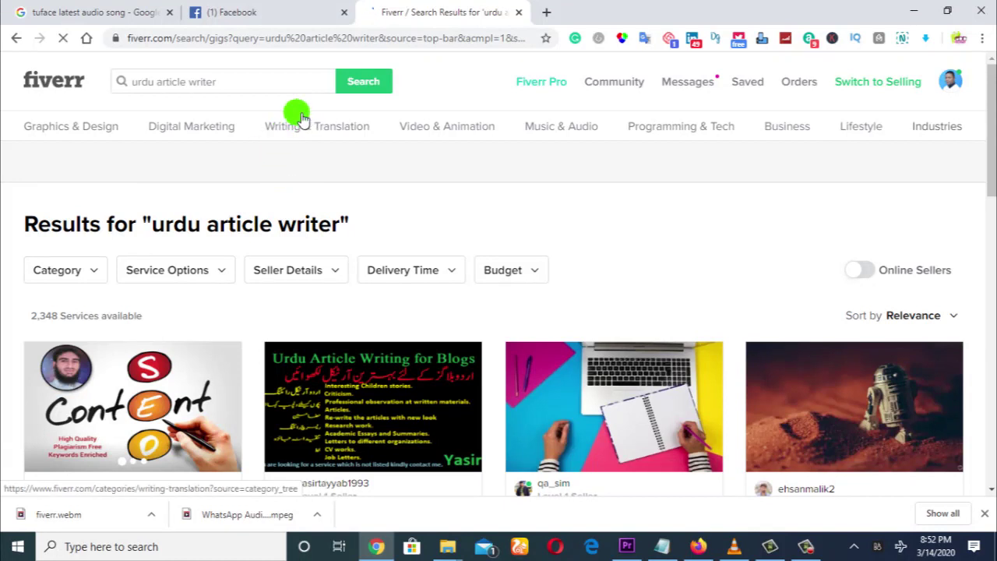
Replace the search query with "article writing", run the search and look at the suggested related terms
left_click(235, 83)
triple_click(111, 84)
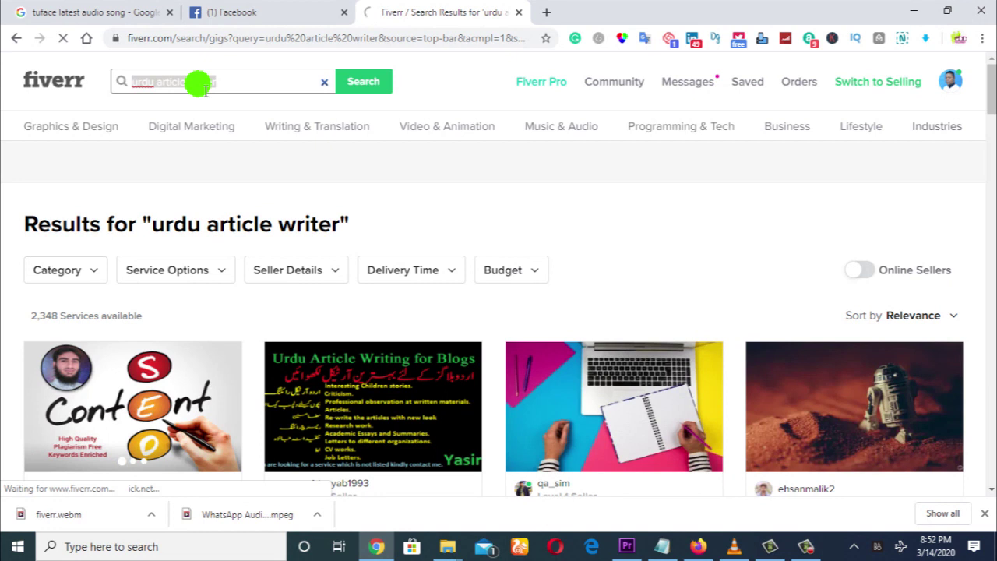
type("article writing")
key("Return")
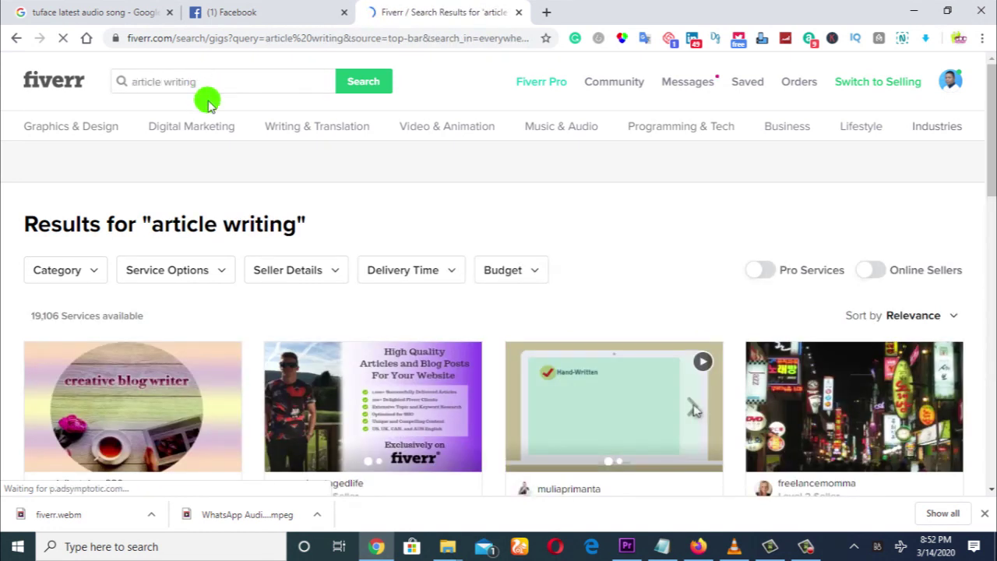
mouse_move(238, 156)
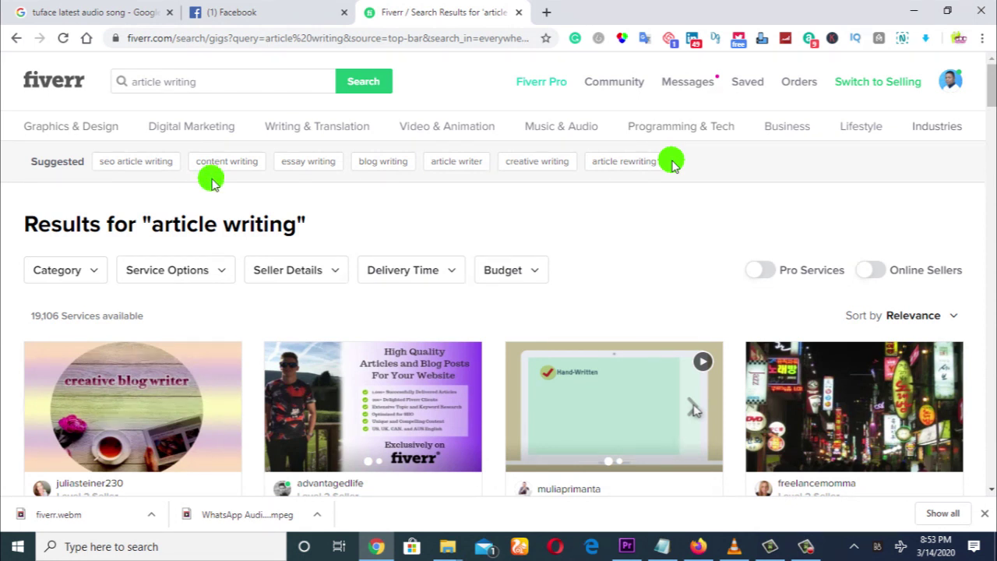
Switch to Notepad and replace the whole note with the headings Title, Description and Tags on separate lines
left_click(653, 547)
left_click_drag(97, 92, 6, 6)
left_click(294, 226)
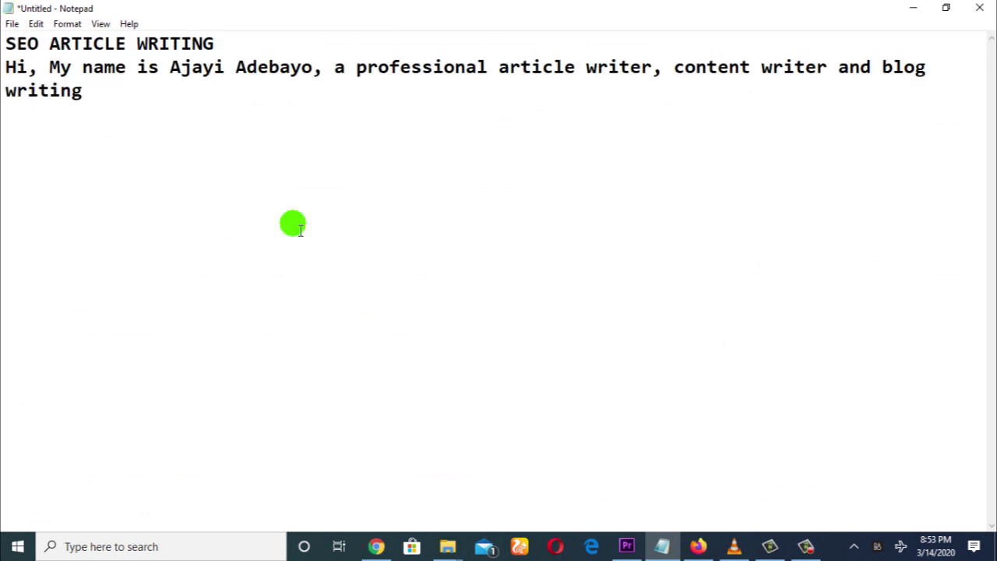
key("ctrl+a")
type("Ti")
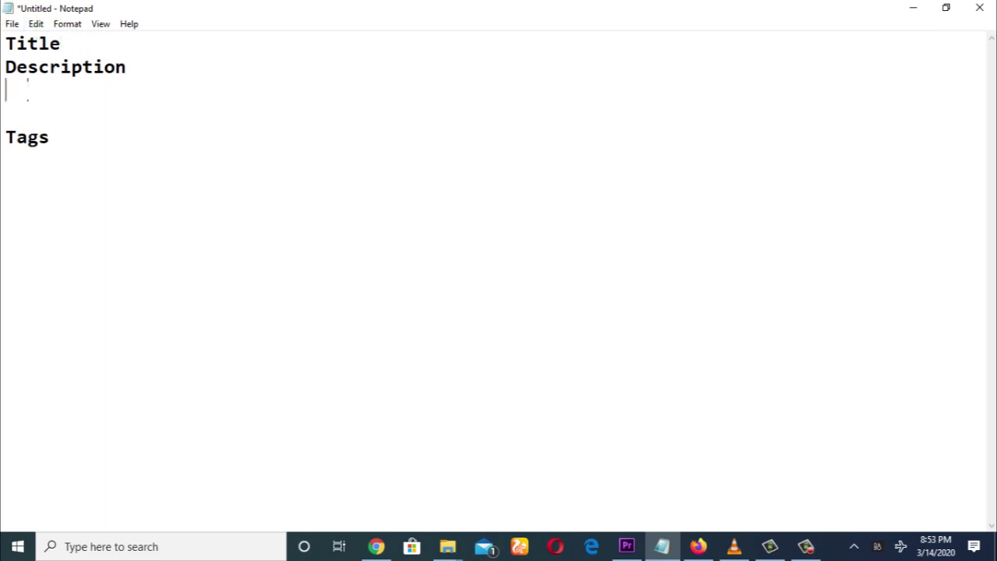
type("gs")
Space out the outline with two blank lines beneath the Title heading and two beneath Description
key("Up")
key("Up")
key("End")
key("Return")
left_click(166, 109)
key("Return")
key("BackSpace")
key("Up")
Switch to Chrome, open the gig "I will write a high quality blog post or article for your website" and check its orders in queue
left_click(376, 546)
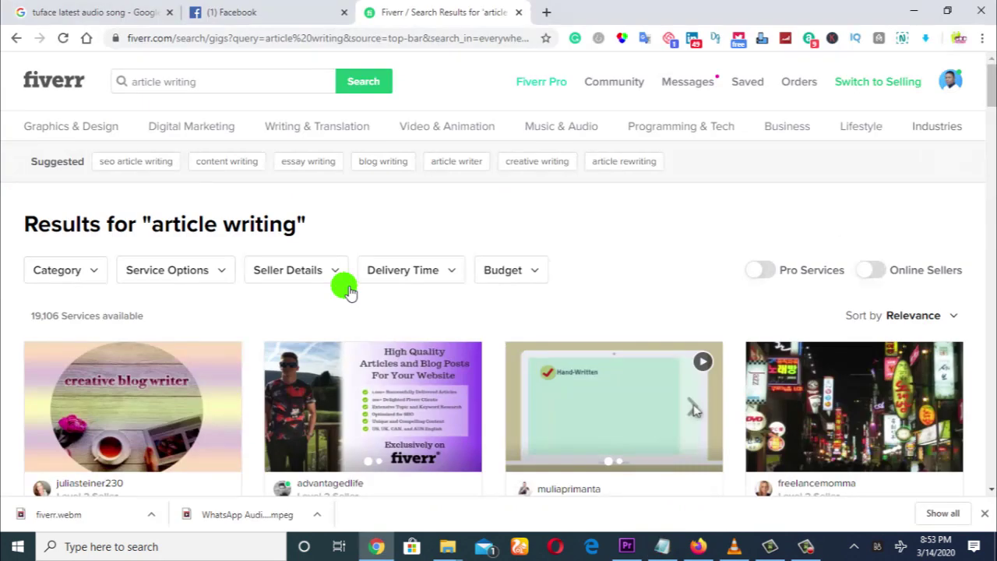
left_click(663, 549)
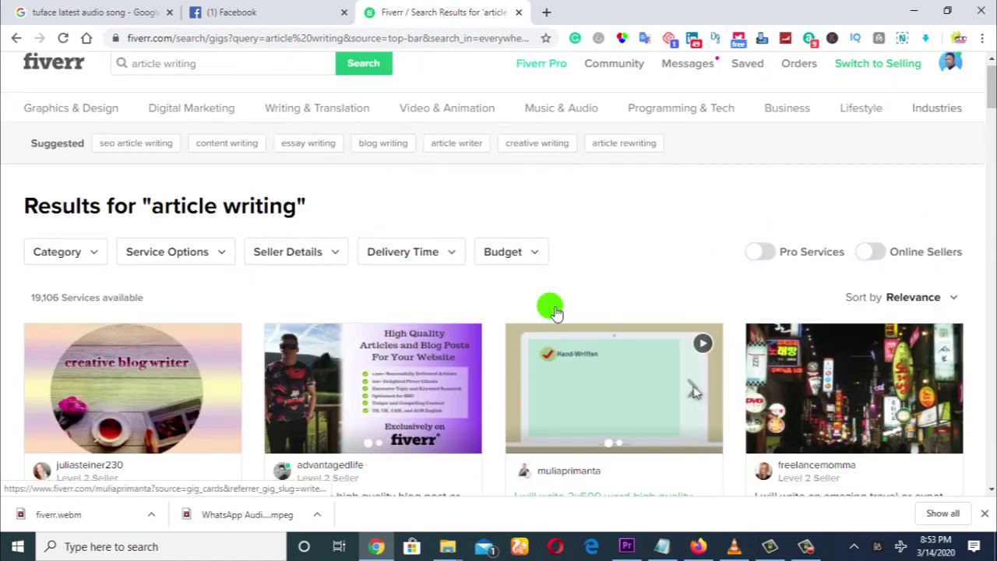
left_click(333, 325)
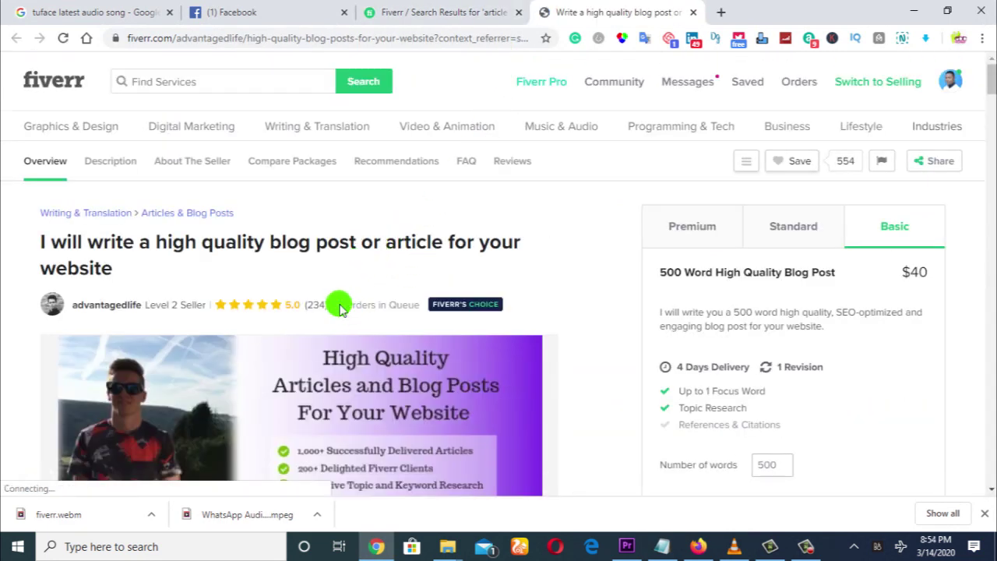
left_click_drag(339, 308, 423, 299)
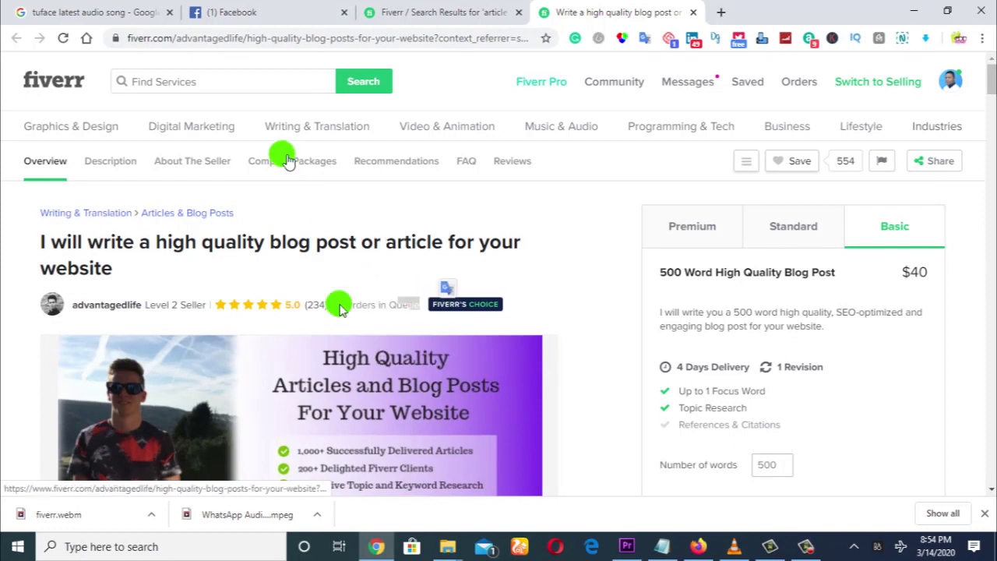
left_click(456, 11)
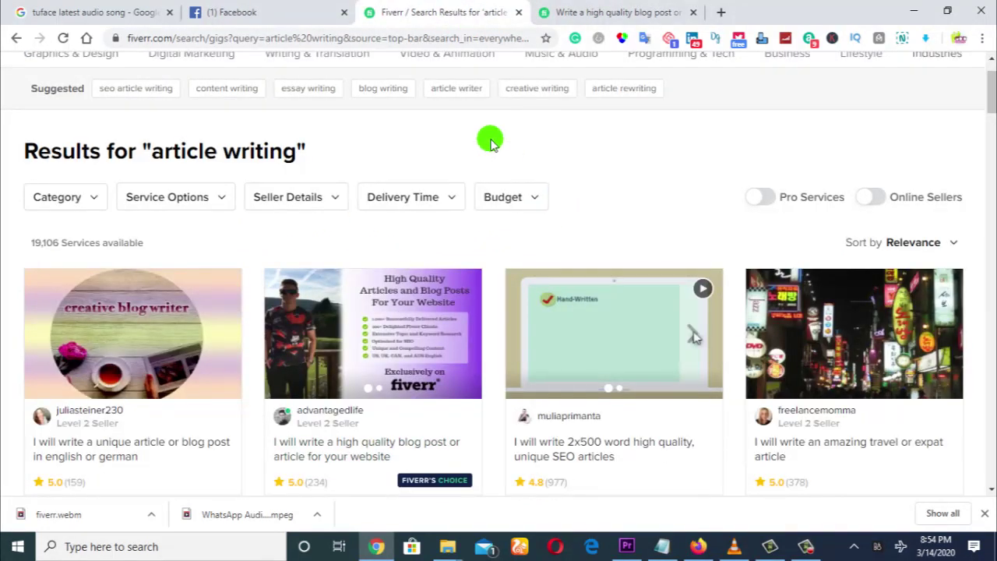
left_click(569, 12)
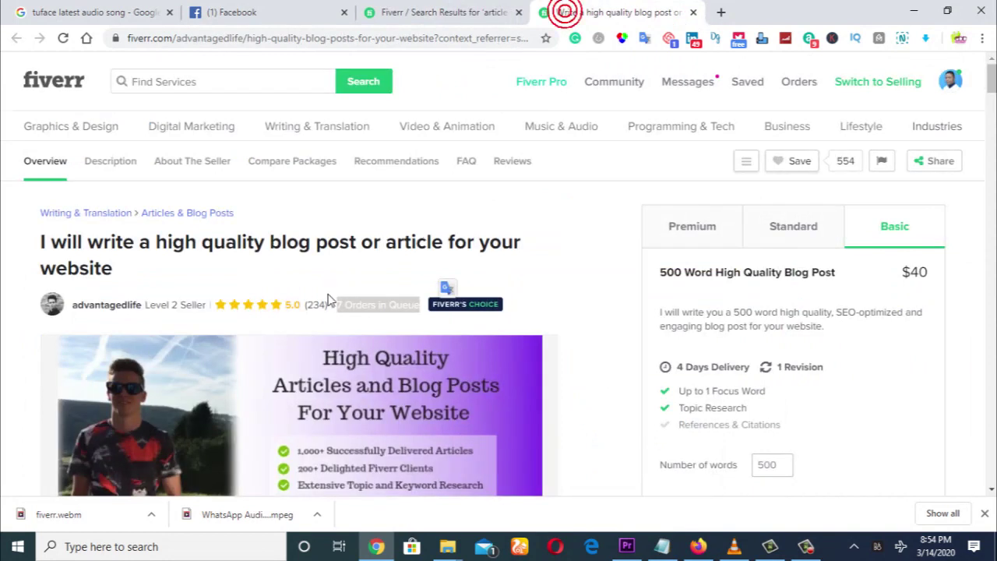
Examine the gig page down through its packages, FAQ and reviews to the Related Tags
scroll(234, 173, "up", 1)
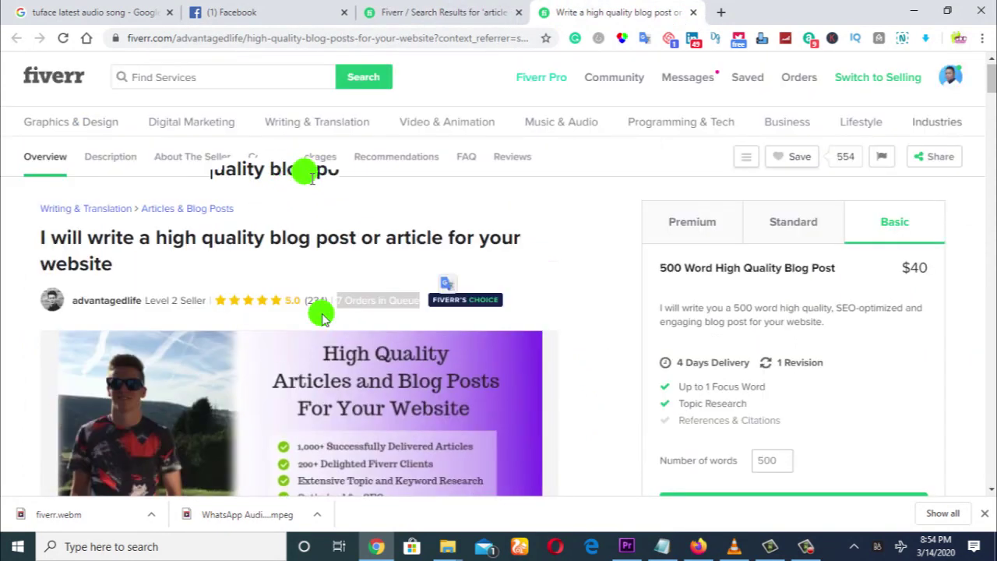
scroll(467, 179, "down", 1)
scroll(311, 265, "down", 10)
scroll(335, 317, "down", 20)
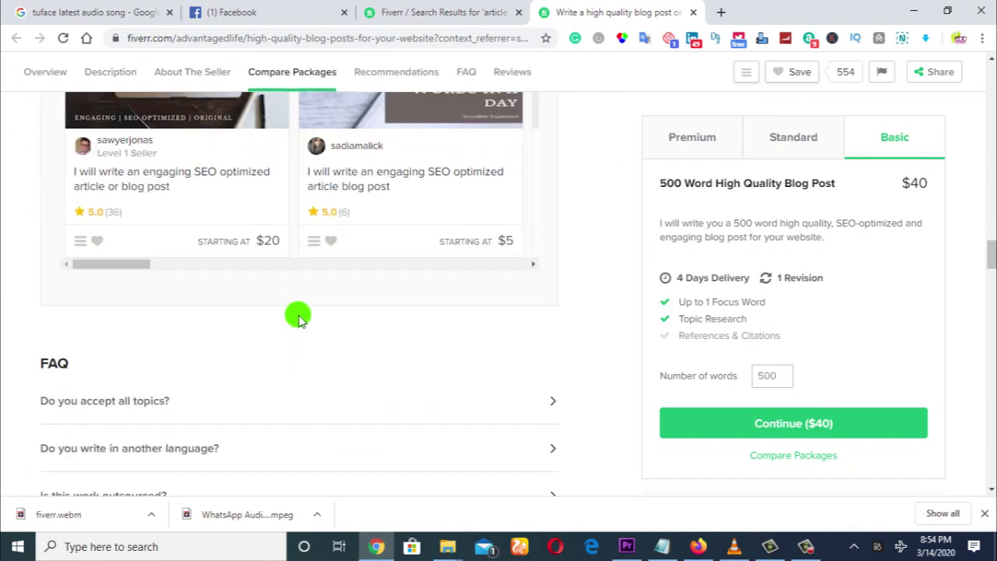
scroll(294, 319, "down", 15)
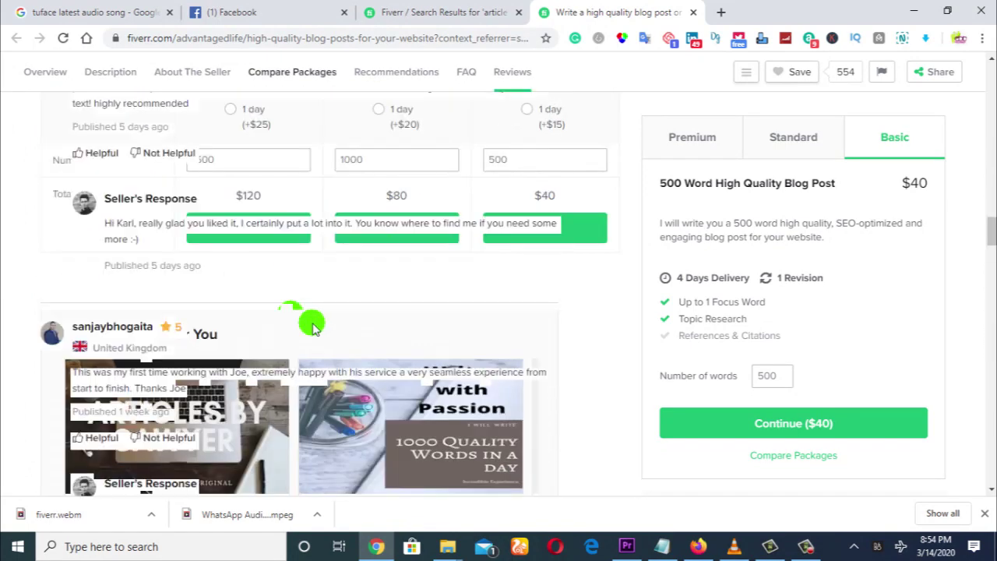
scroll(285, 315, "down", 3)
scroll(281, 312, "up", 2)
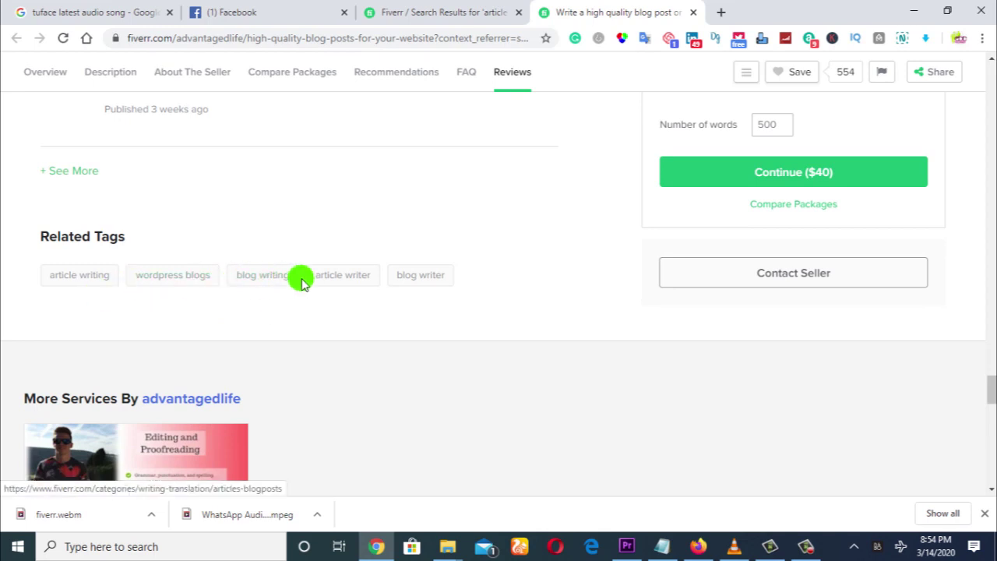
left_click(441, 13)
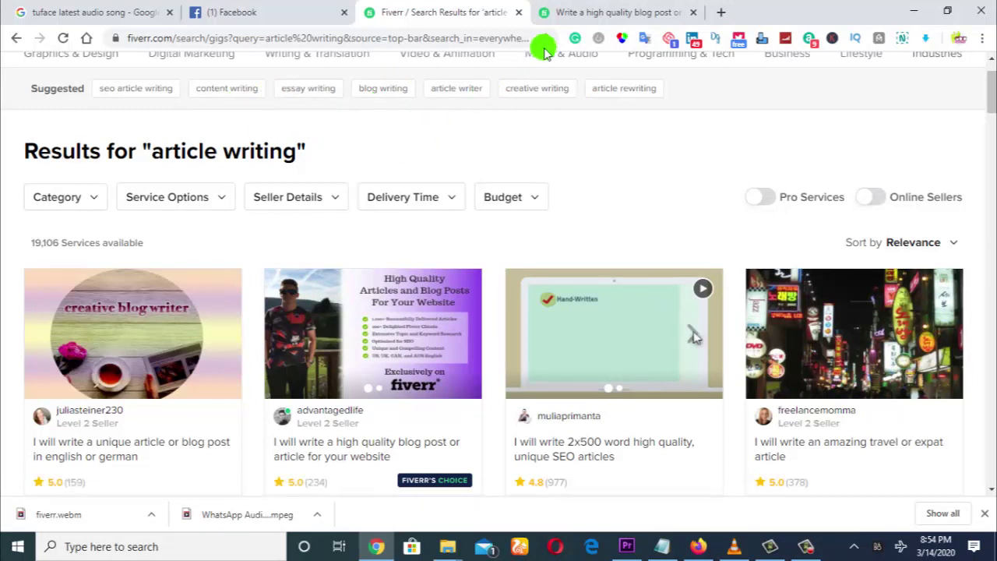
left_click(584, 14)
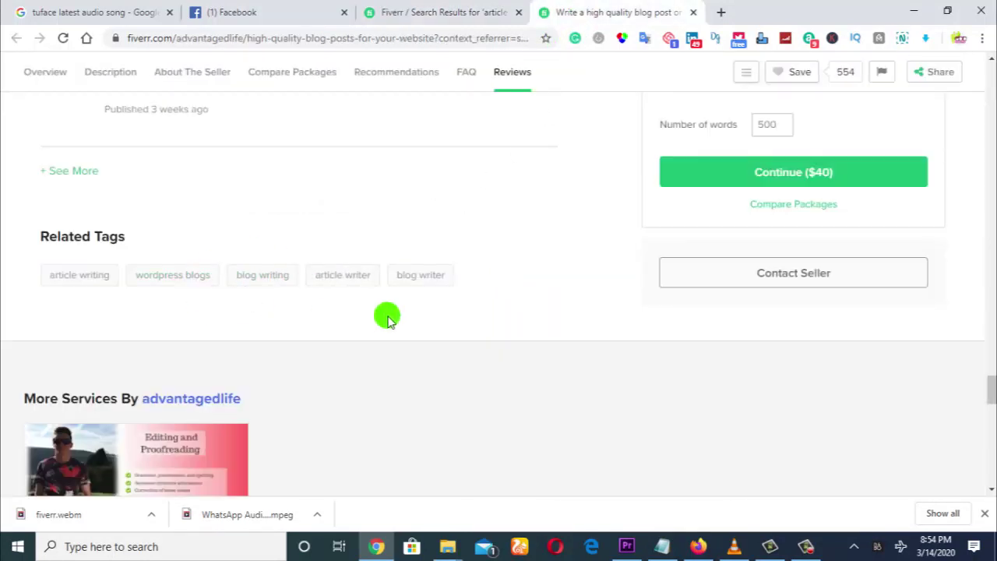
Switch to Notepad and enter 5 beneath the Tags heading
left_click(661, 547)
left_click(85, 182)
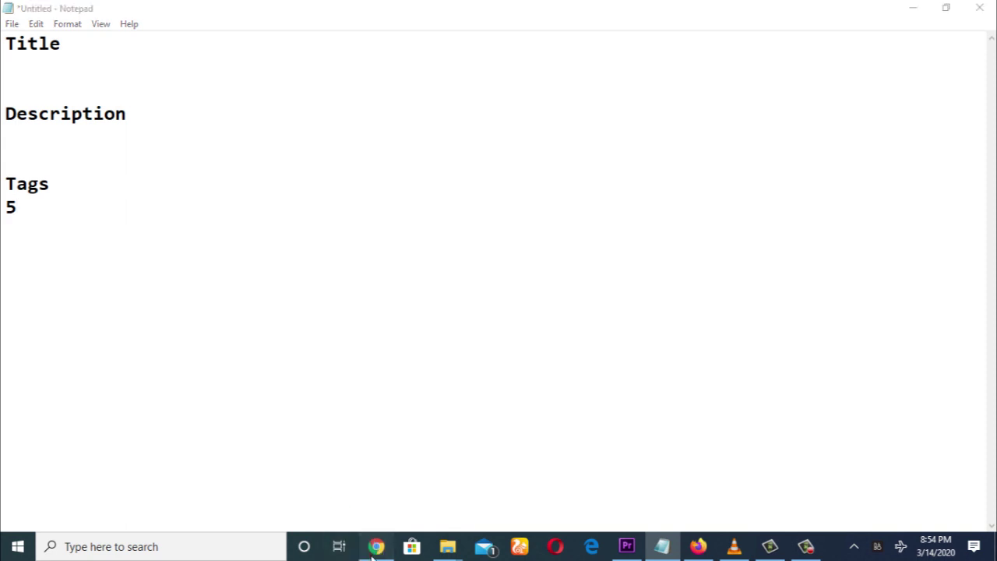
Switch to Chrome, search Fiverr services for "wordpress web design" and look over the suggested related terms
left_click(376, 546)
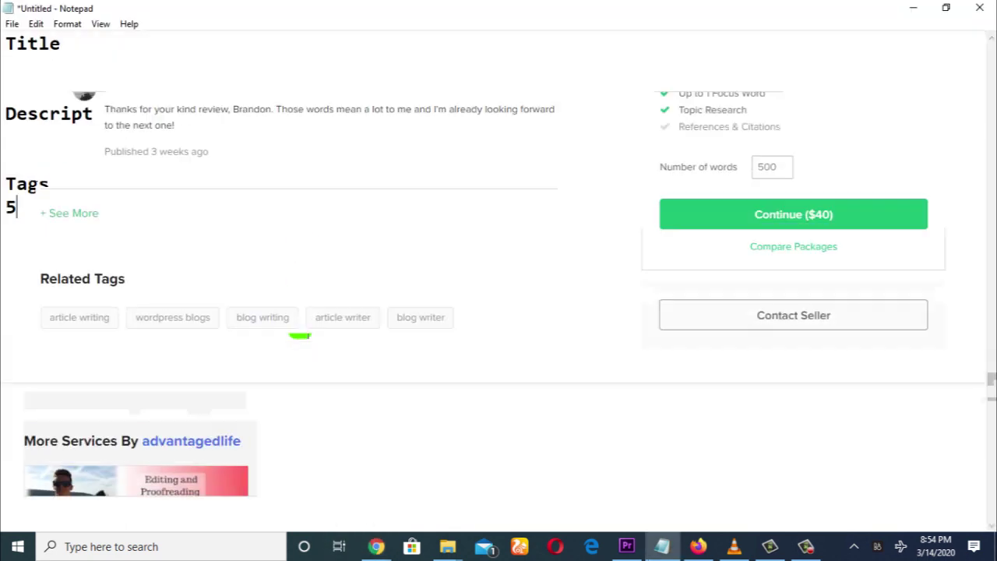
scroll(394, 260, "down", 10)
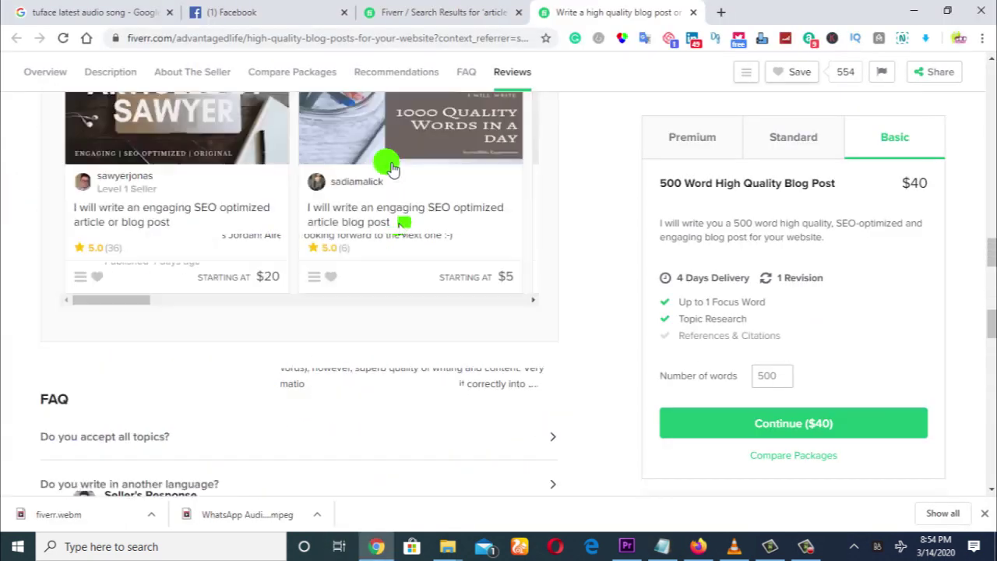
scroll(304, 147, "up", 15)
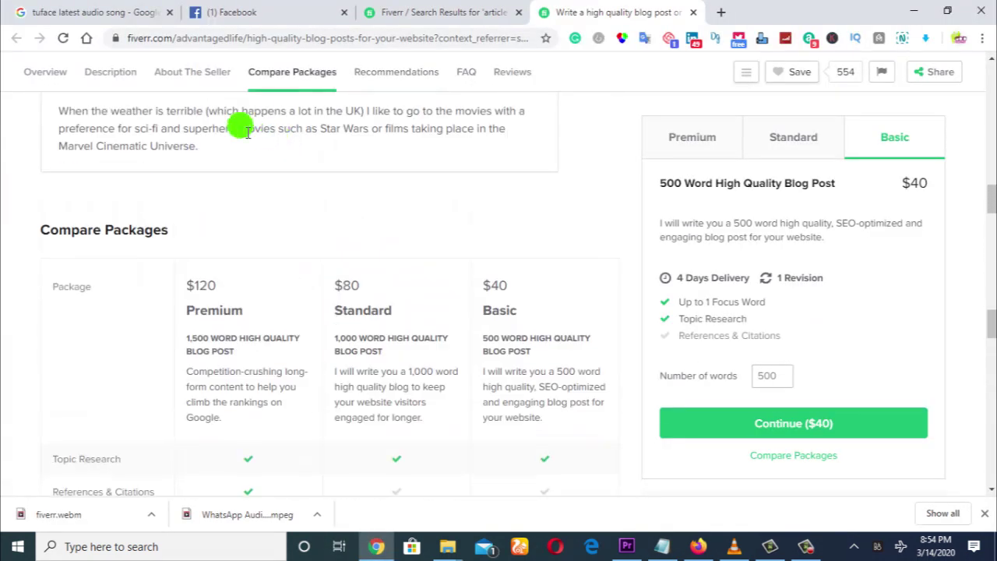
scroll(222, 116, "up", 8)
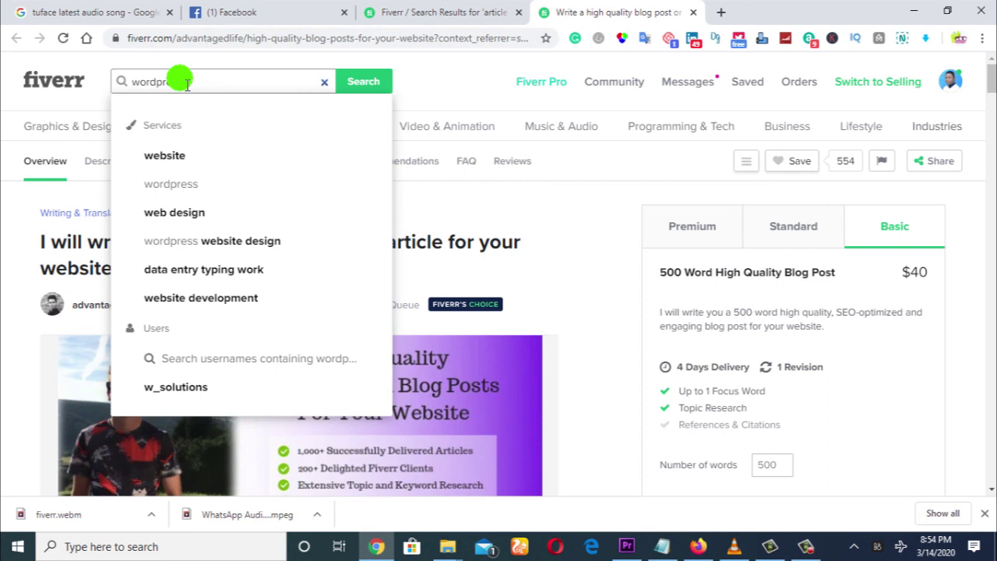
type("ess web design")
key("Return")
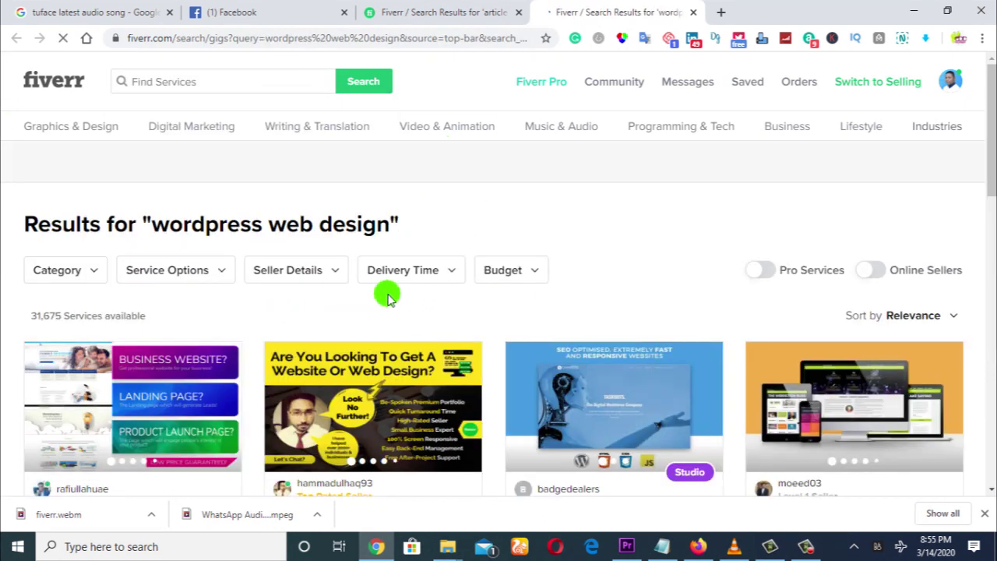
scroll(327, 299, "down", 1)
scroll(327, 298, "up", 1)
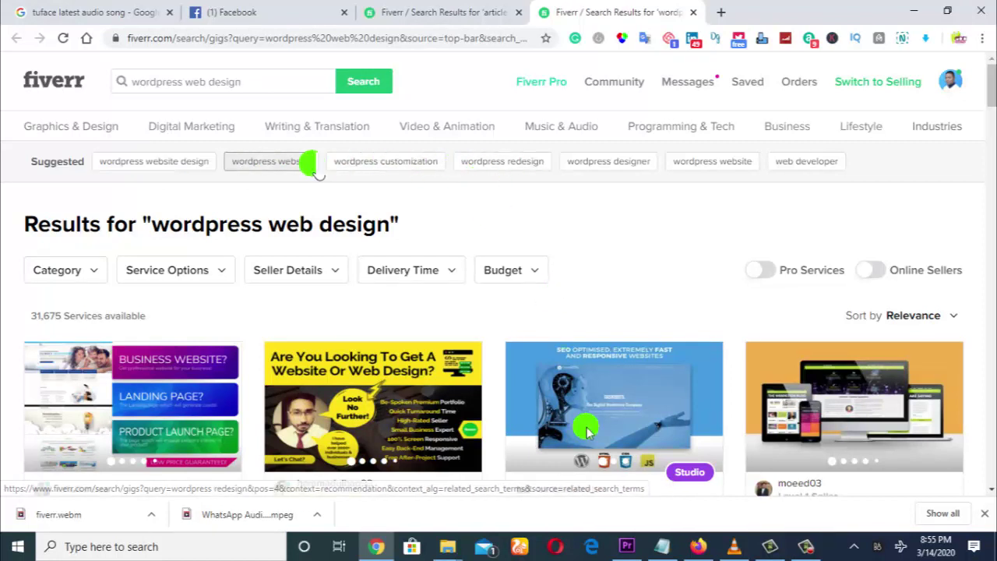
left_click(662, 546)
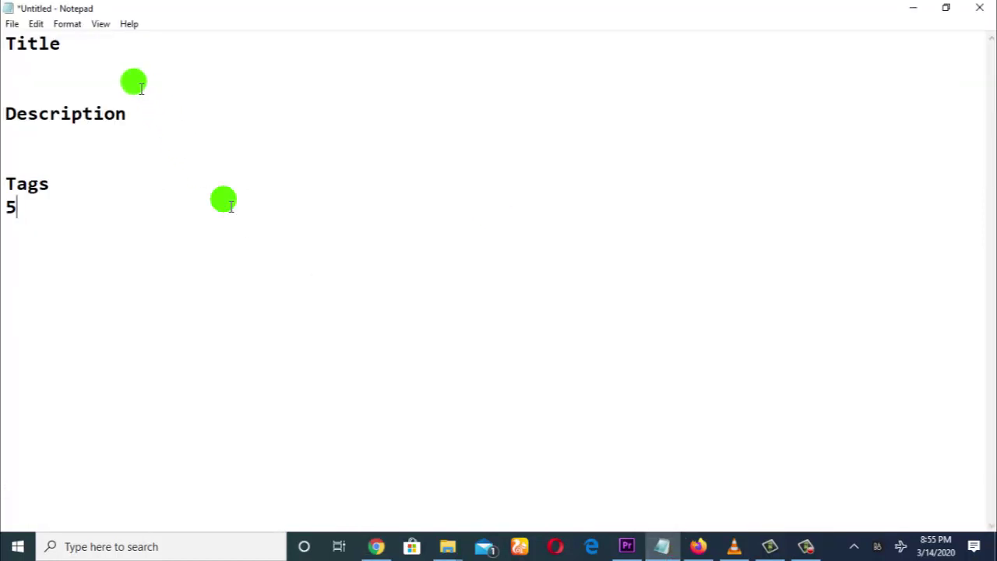
left_click(376, 546)
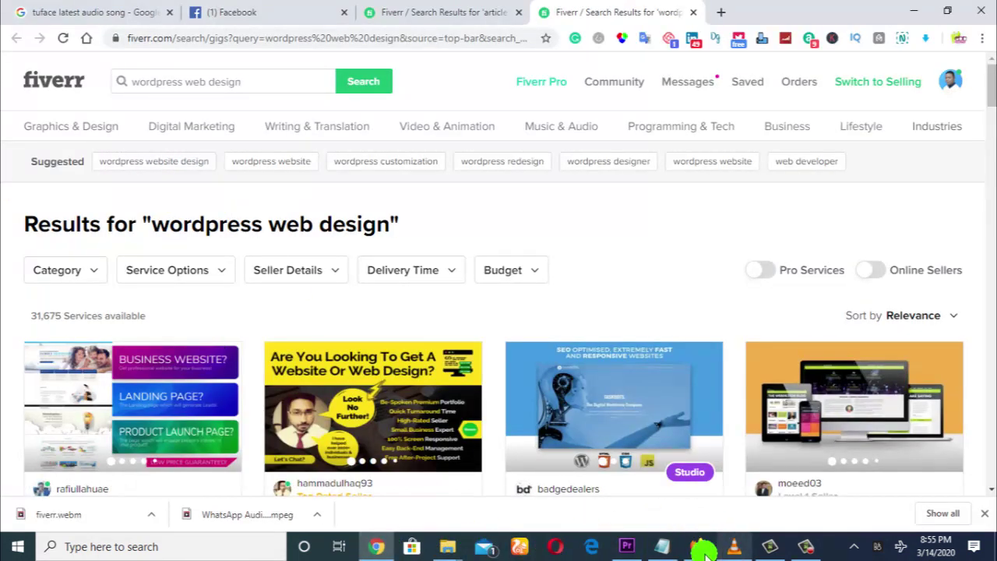
left_click(661, 545)
key("alt+Tab")
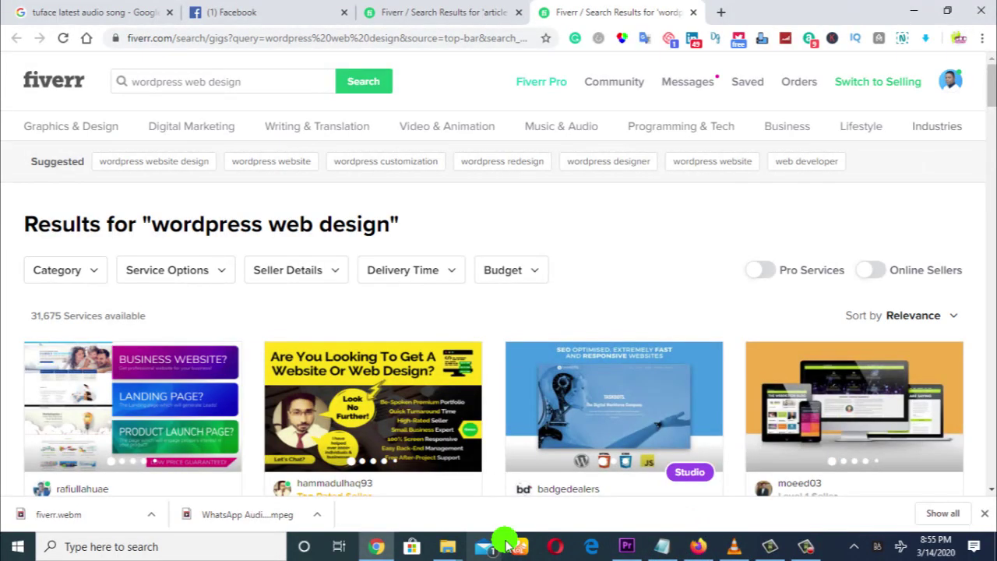
Switch to Notepad and write "I will design a WordPress Website Design" after the Title heading
key("alt+Tab")
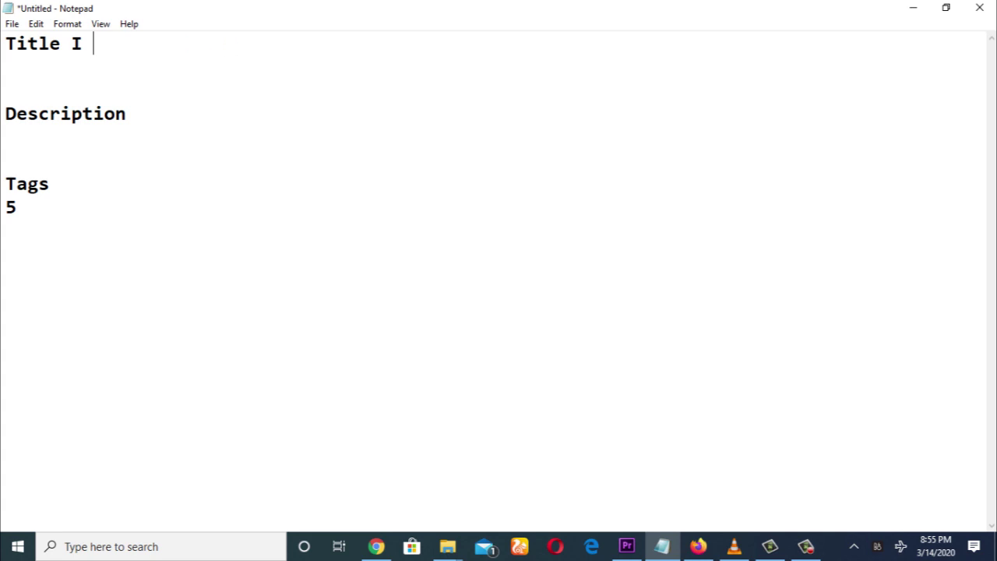
type("re")
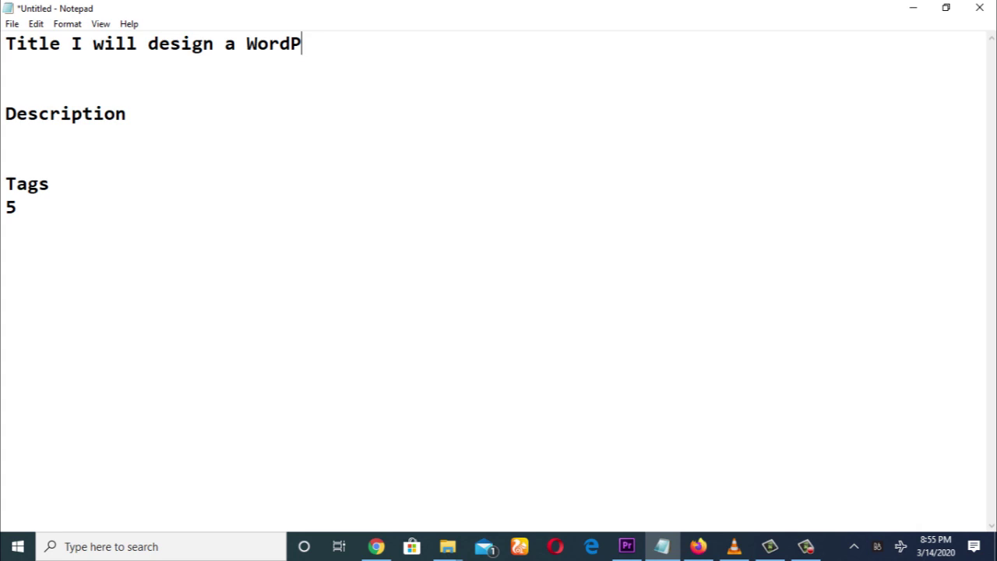
type("ress Website Design")
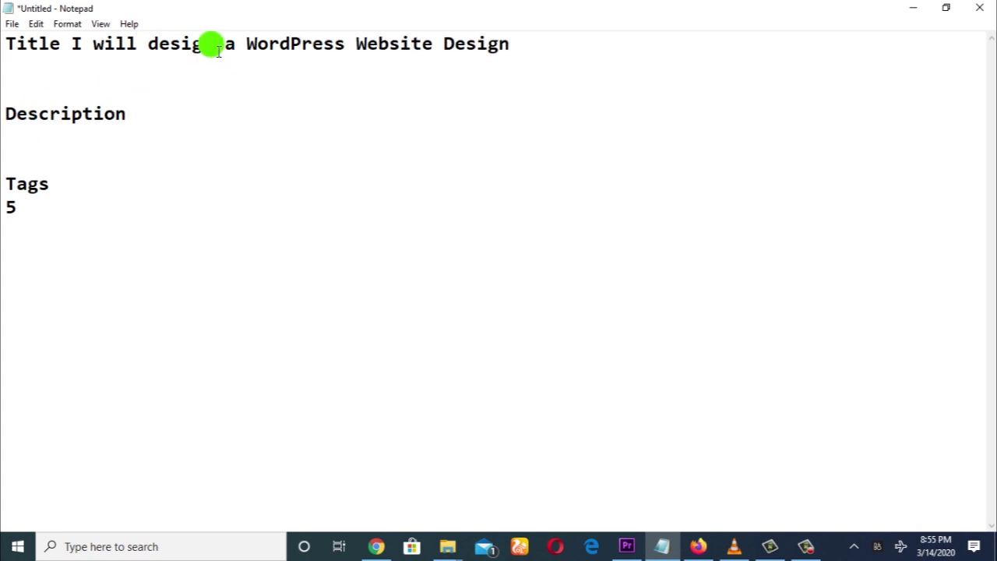
Replace the word "design" after "I will" in the title line with "create"
double_click(209, 43)
type("c")
key("ctrl+z")
type("create")
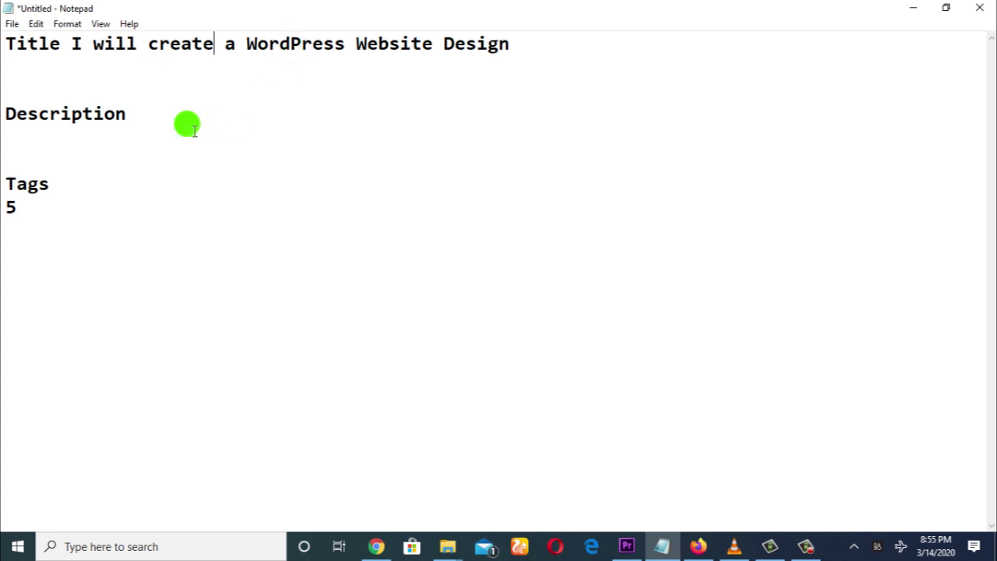
Add the line "WORDPRESS WEBSITE DESIGN FOR YOUR BUSINESS" beneath the Description heading
left_click(170, 117)
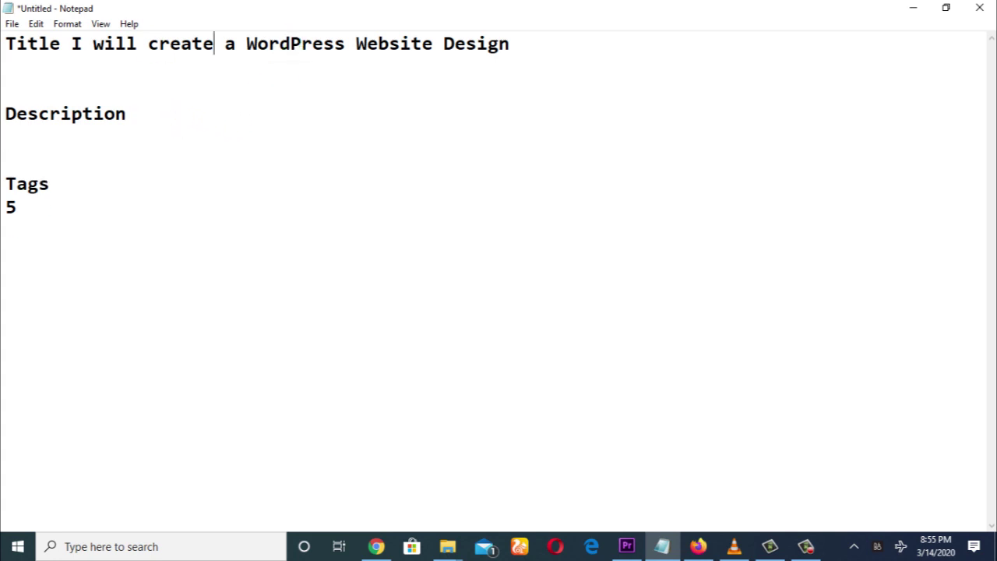
key("Return")
type("W")
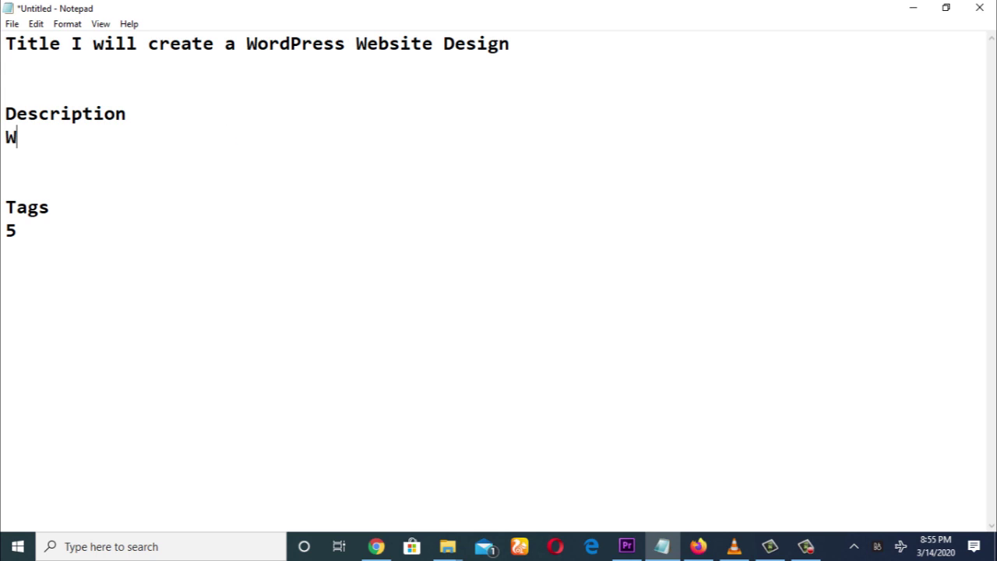
type("ORDPRESS WEBSITE DESIG")
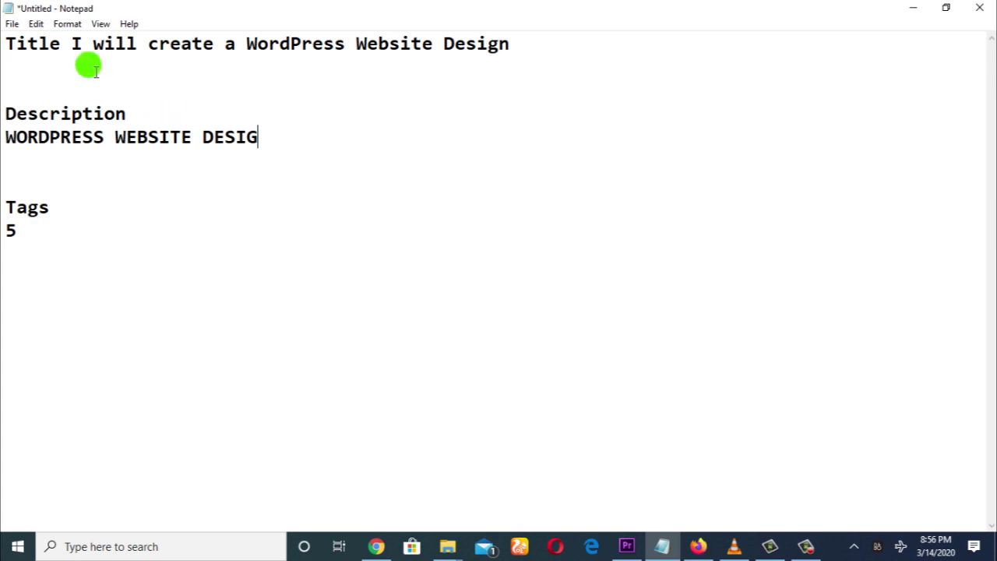
type("N FOR YOUR BUSINESS")
left_click_drag(246, 44, 511, 43)
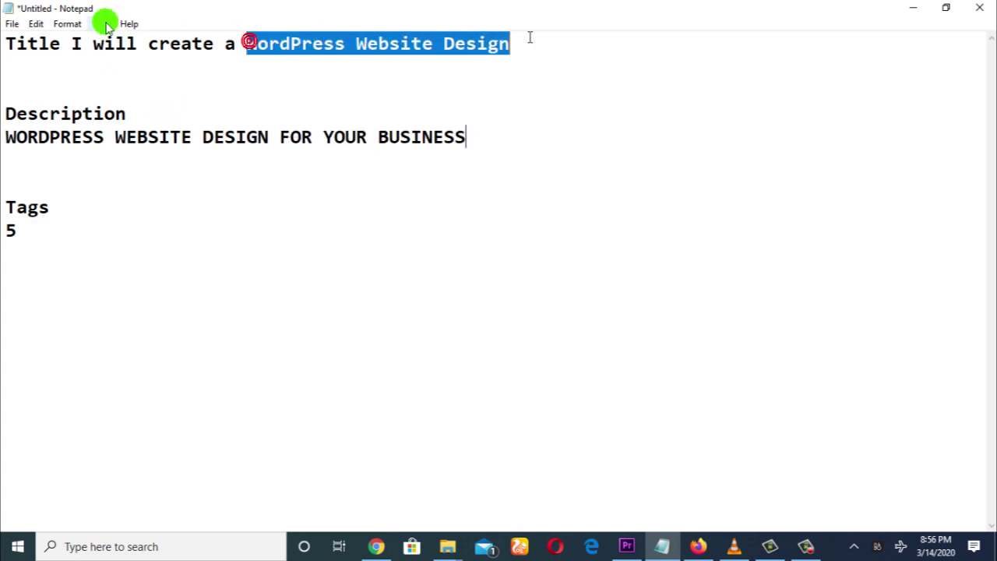
left_click(235, 114)
left_click(269, 137, "shift")
key("ctrl+z")
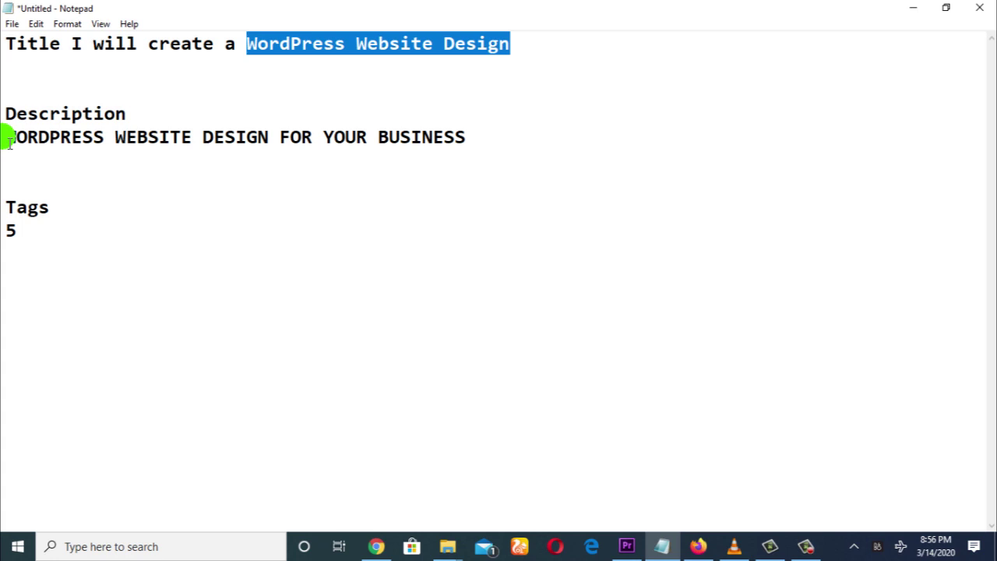
Add an introduction below the capitalised line: "Hi, My name is", the seller's full name, and "I am a professional WordPress Website Design Expert"
left_click(6, 160)
key("Return")
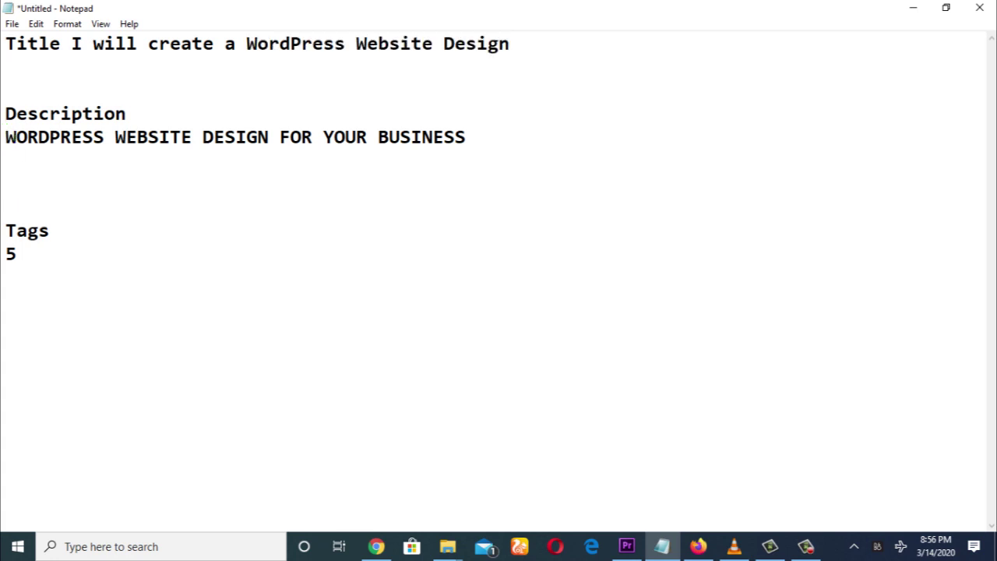
type("name is Ajayi")
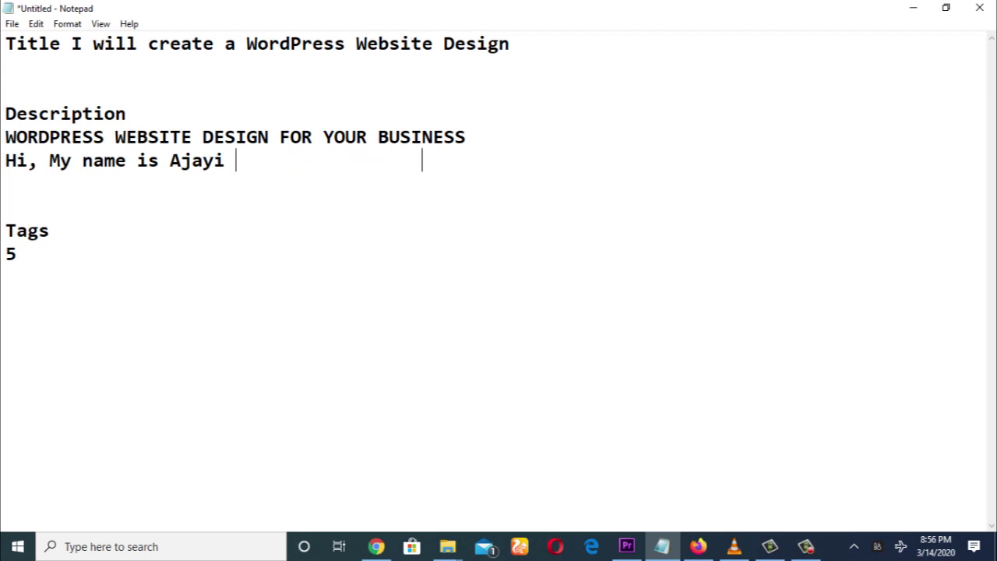
type("Adebayo, I am a pr")
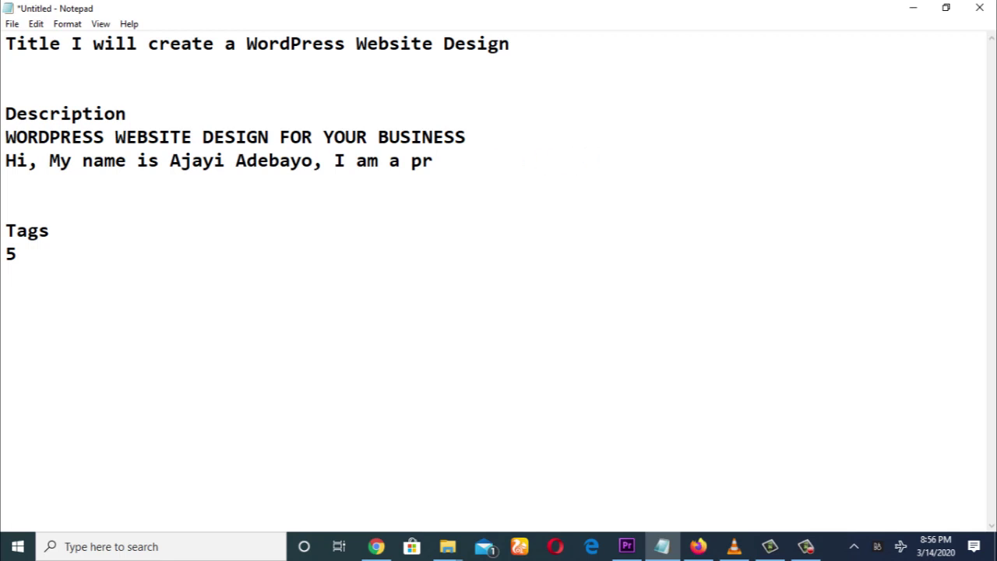
type("ofessional WordPress We")
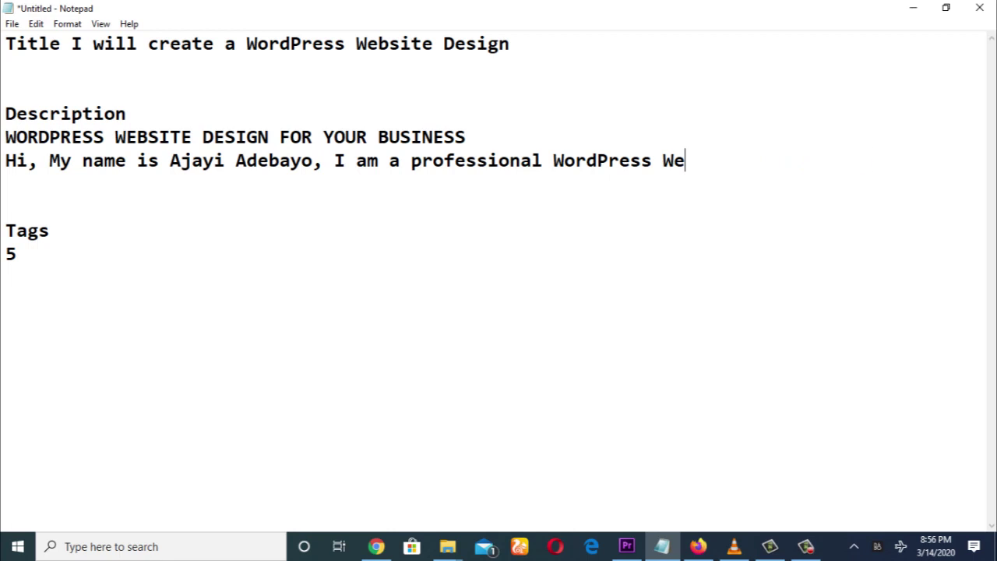
type("bsite Design Expert")
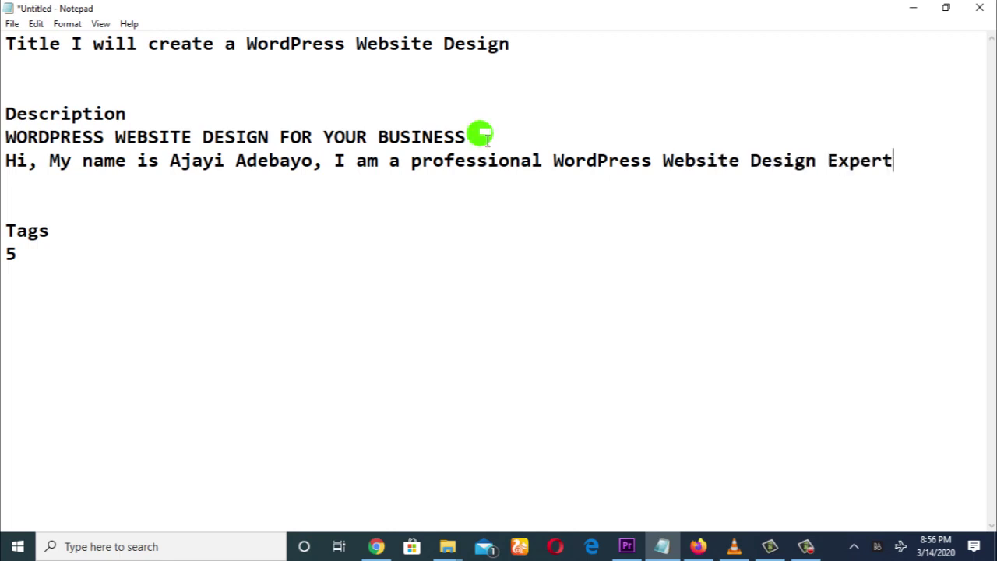
Copy "WordPress Website Design" from the title line and paste it over the 5 beneath the Tags heading
left_click_drag(246, 44, 523, 60)
key("ctrl+c")
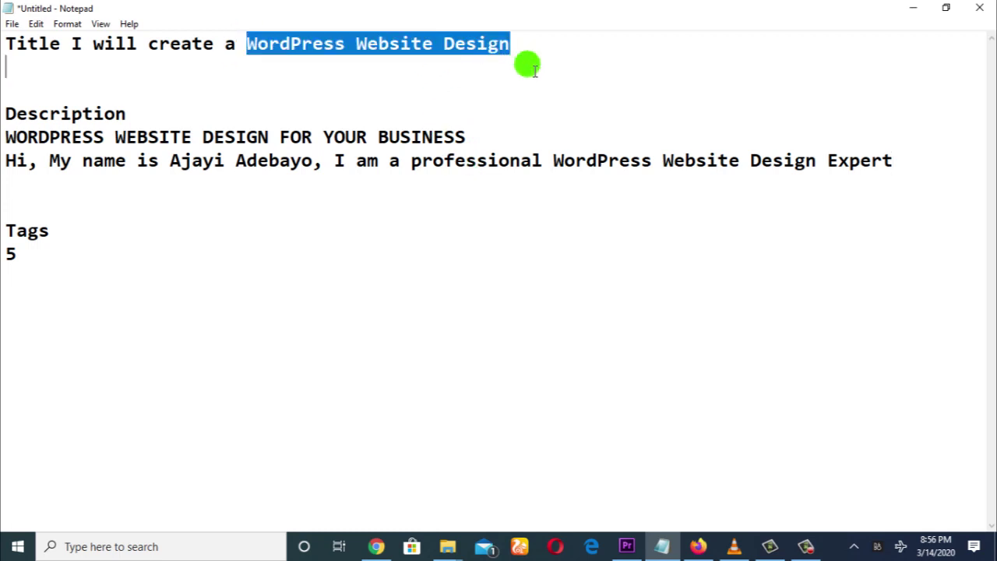
double_click(9, 254)
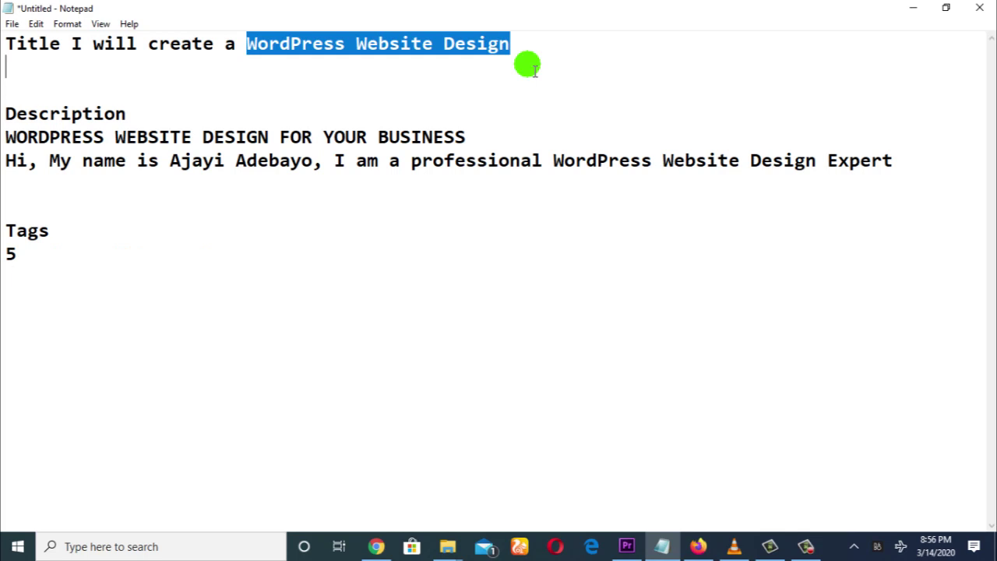
double_click(9, 254)
key("ctrl+v")
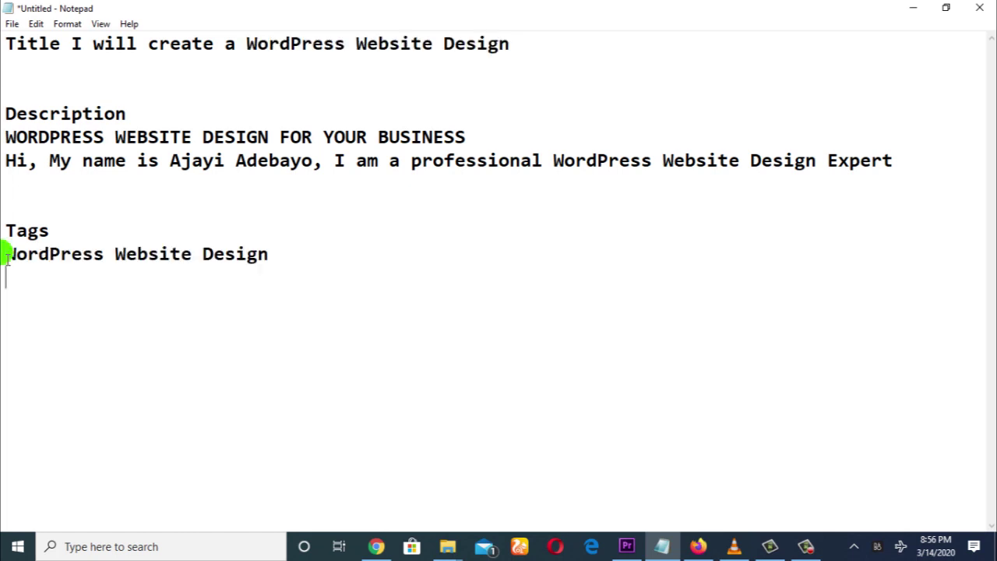
Switch to Chrome and look through the Fiverr gig results for "wordpress web design", examining the gig titles and sellers
left_click(375, 544)
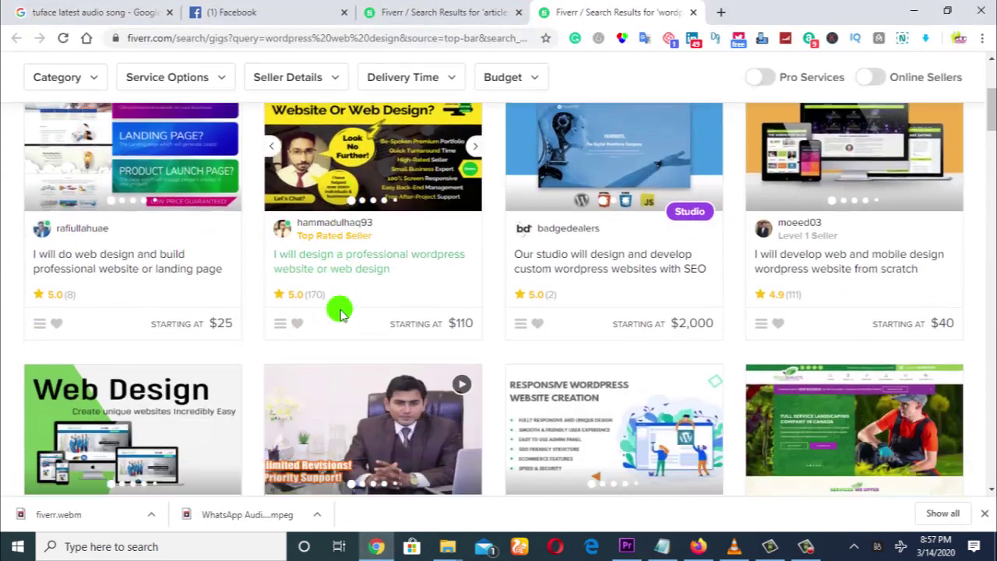
scroll(382, 300, "down", 1)
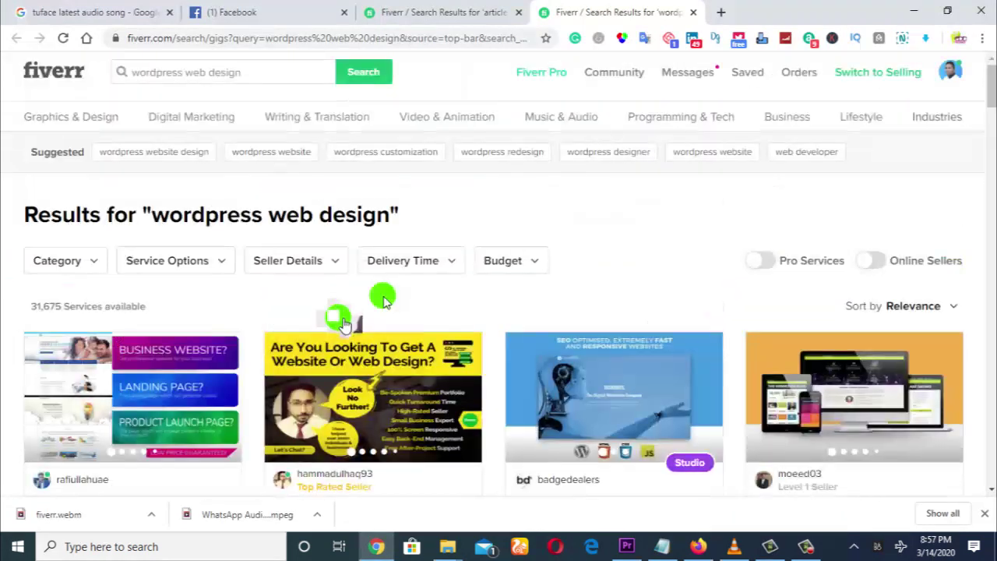
scroll(382, 299, "down", 13)
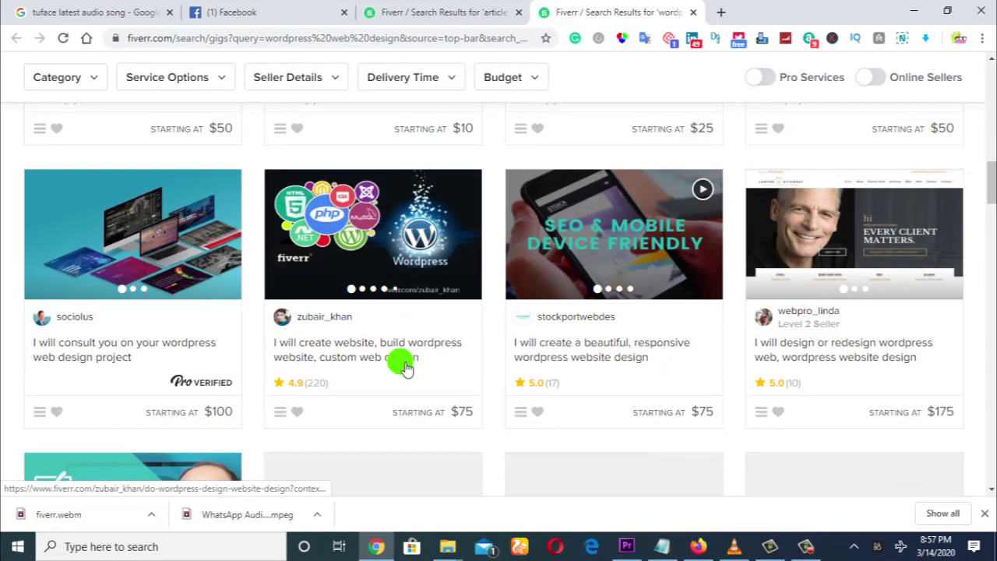
scroll(409, 350, "down", 10)
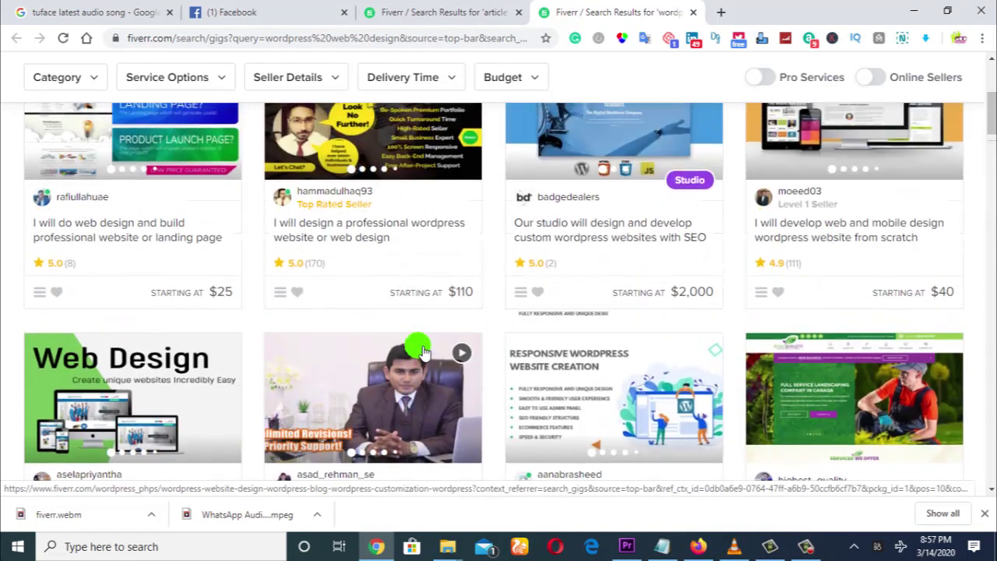
scroll(420, 350, "up", 5)
scroll(418, 351, "down", 3)
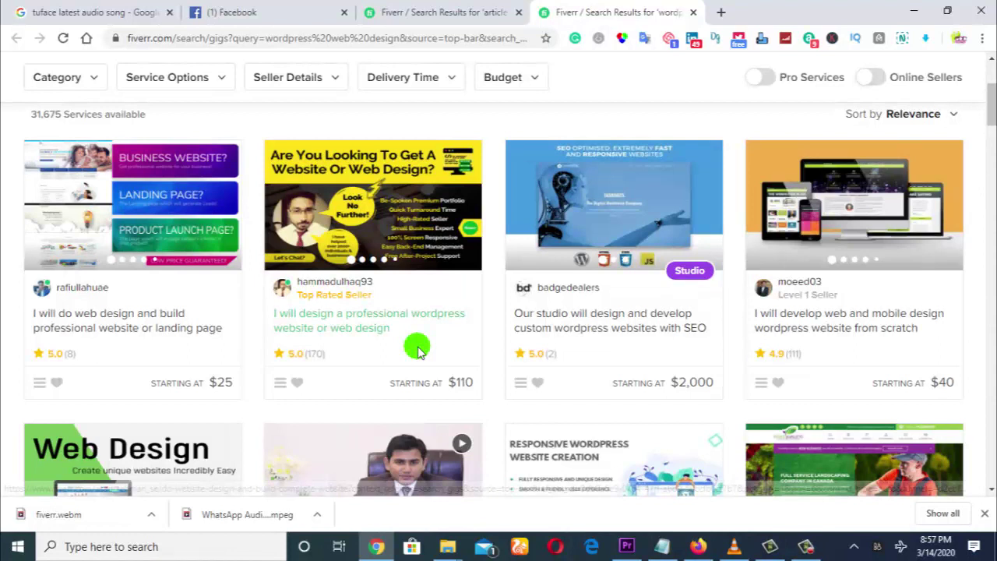
scroll(417, 351, "up", 3)
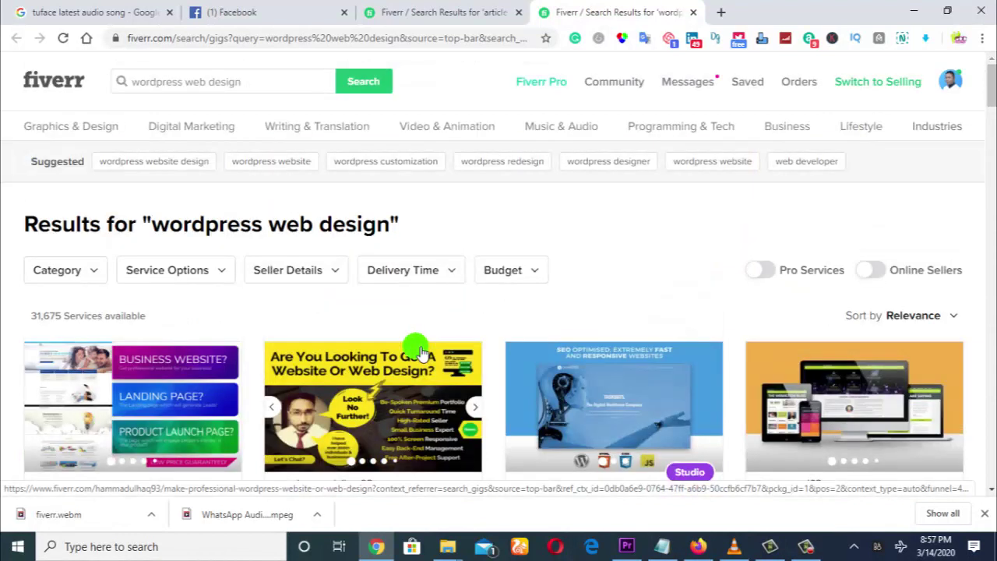